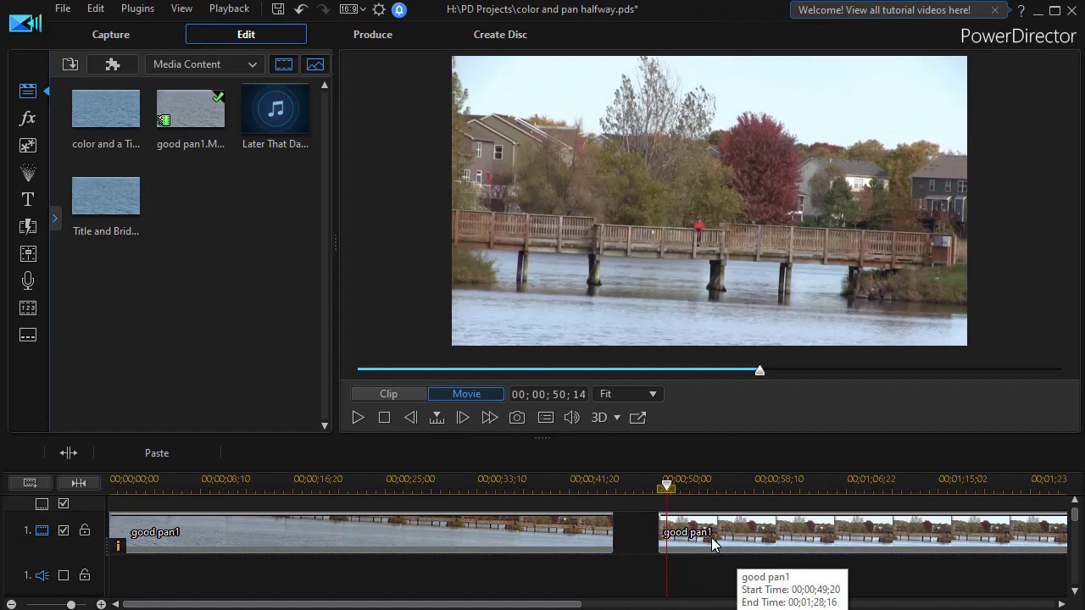
Play the movie, park the playhead near 43 seconds, and select the first 'good pan1' clip
left_click(358, 417)
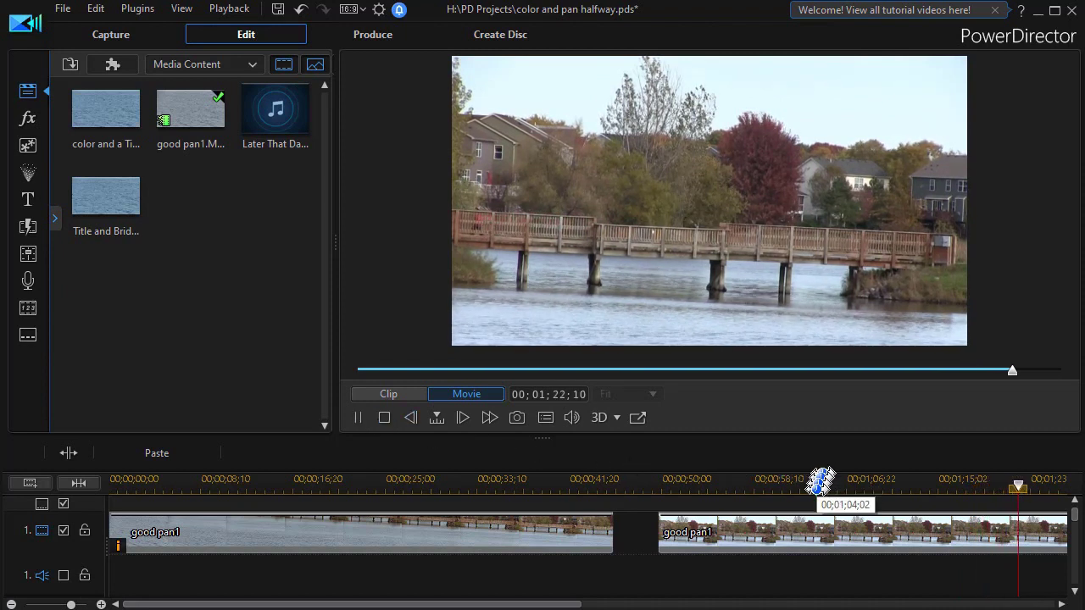
left_click(357, 419)
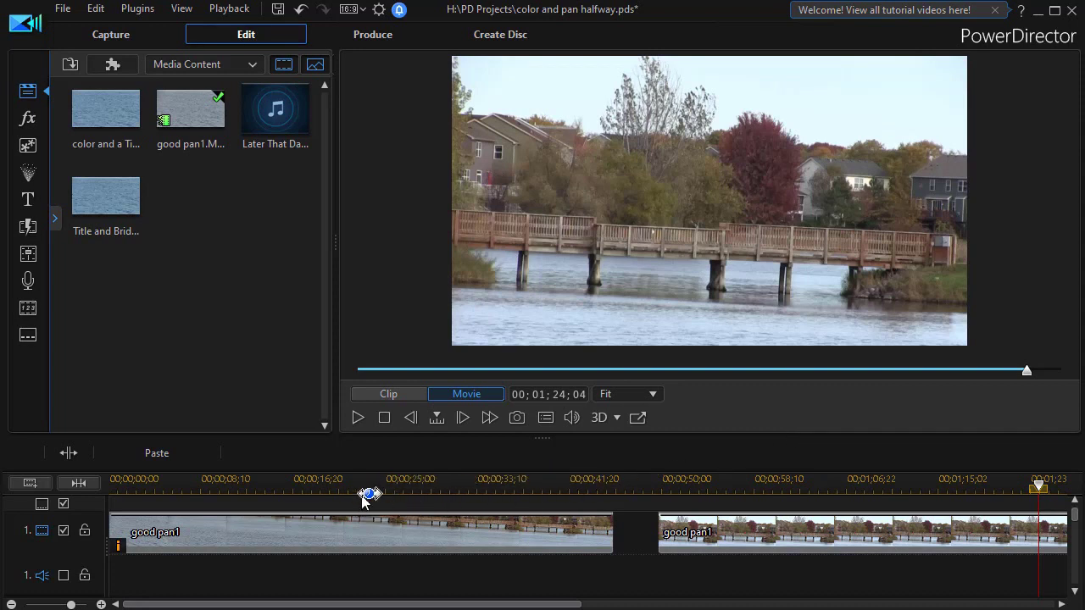
left_click(520, 485)
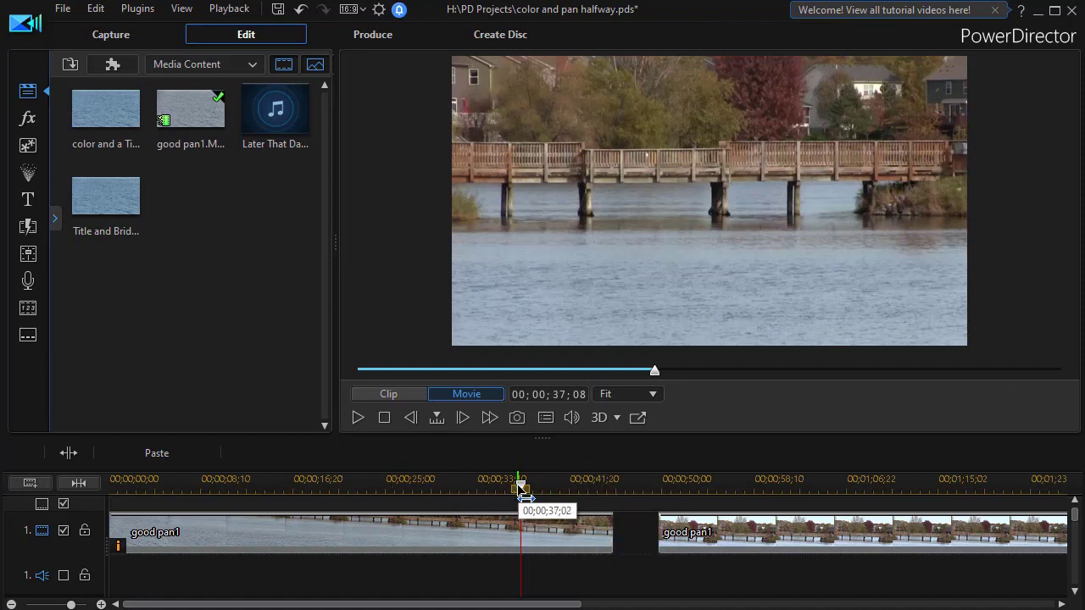
left_click_drag(520, 488, 588, 492)
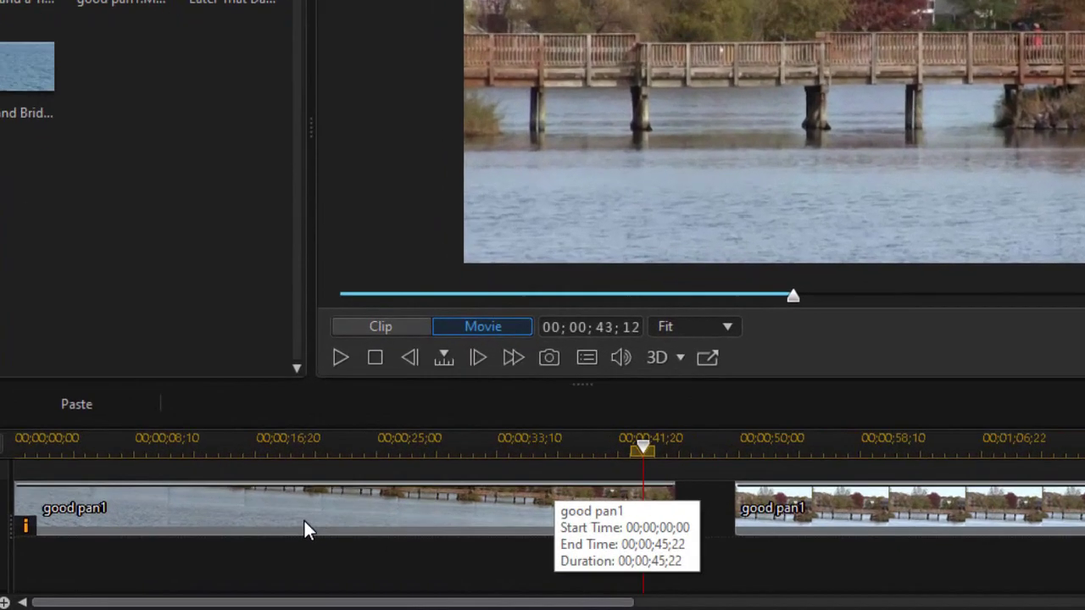
left_click(303, 529)
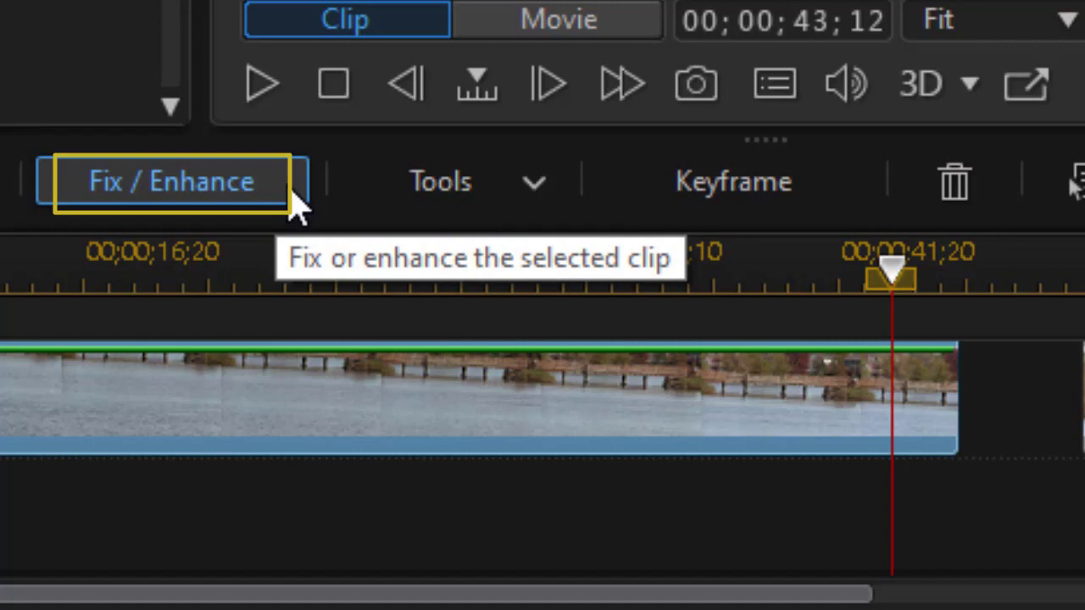
Open Fix / Enhance for the clip, widen its panel, and show Color Presets & CLUTs
left_click(295, 202)
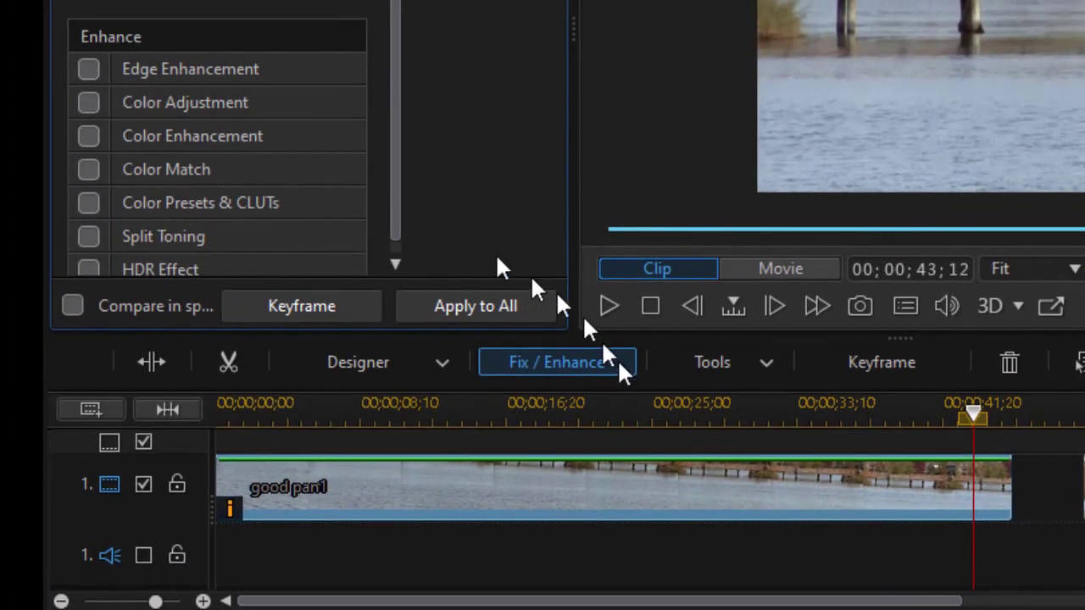
left_click_drag(573, 32, 795, 56)
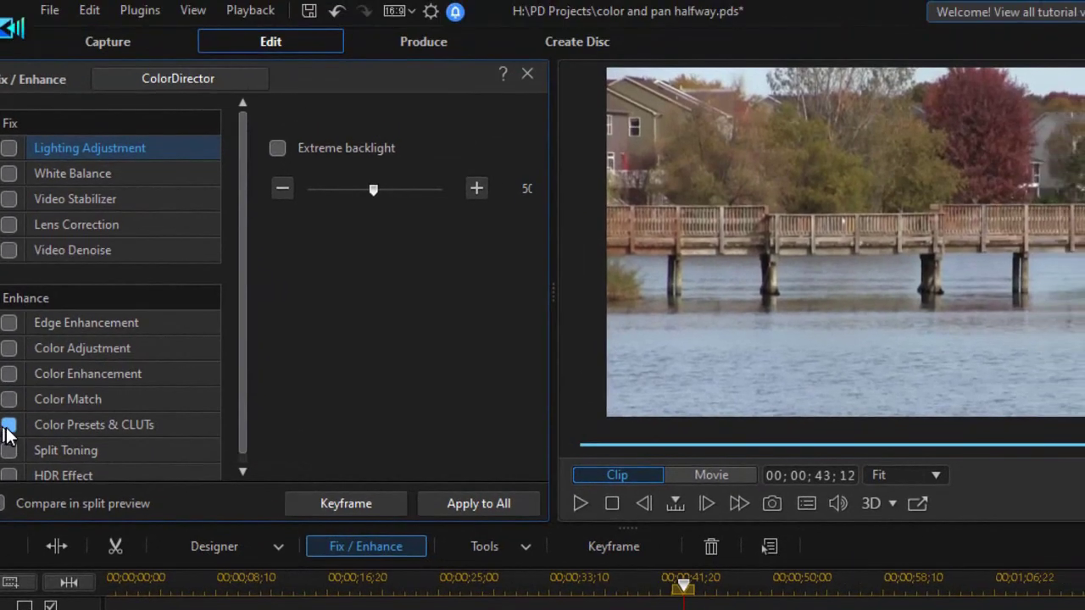
left_click(85, 209)
Enable Color Presets & CLUTs, try the teal Color Pop preset, then apply Color Enhance
left_click(8, 426)
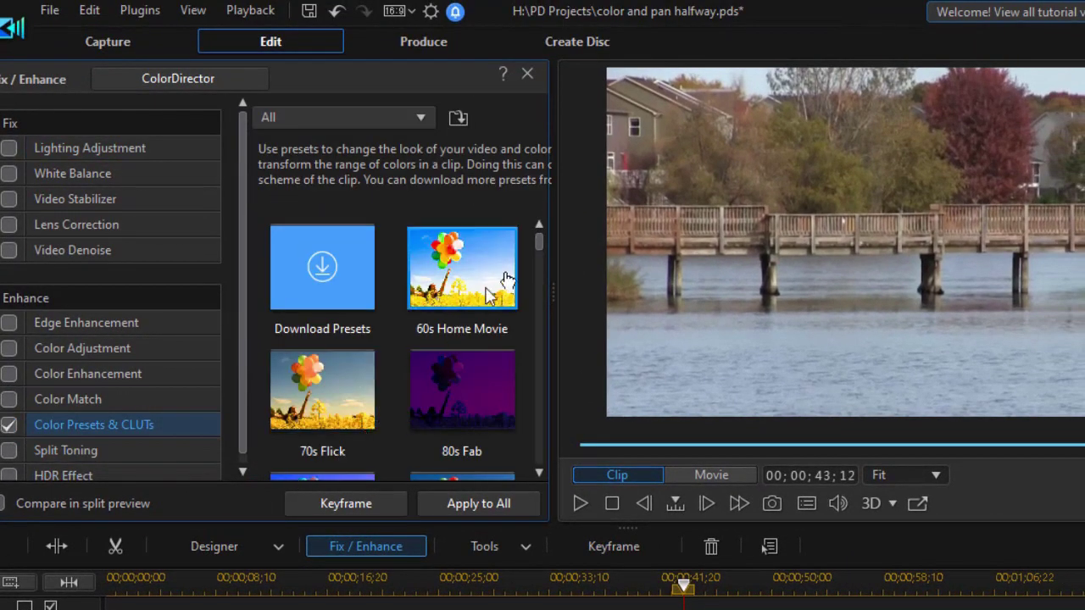
left_click_drag(537, 237, 521, 297)
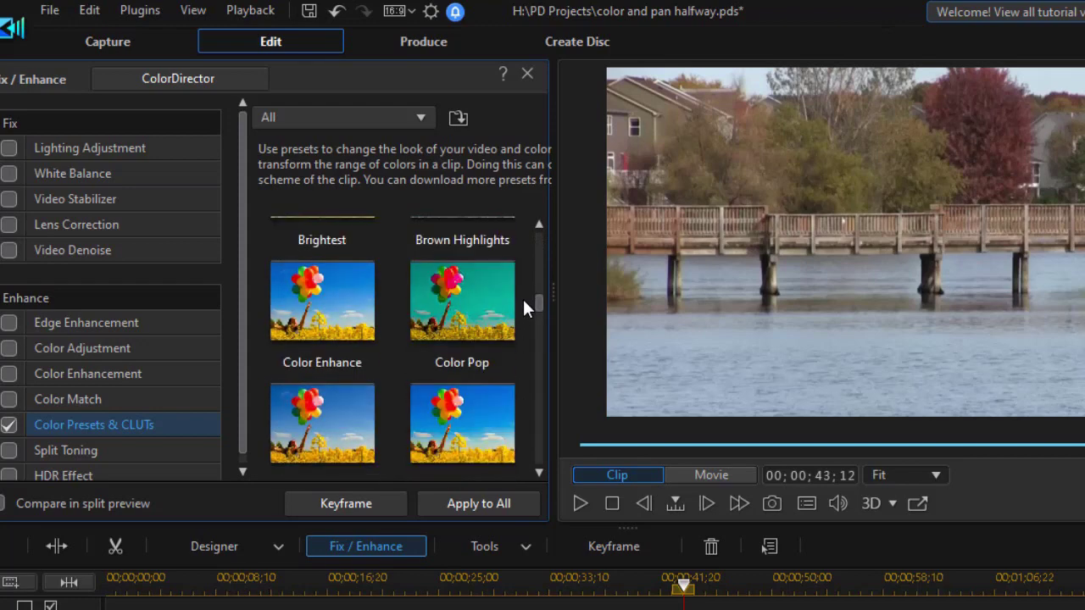
left_click(472, 303)
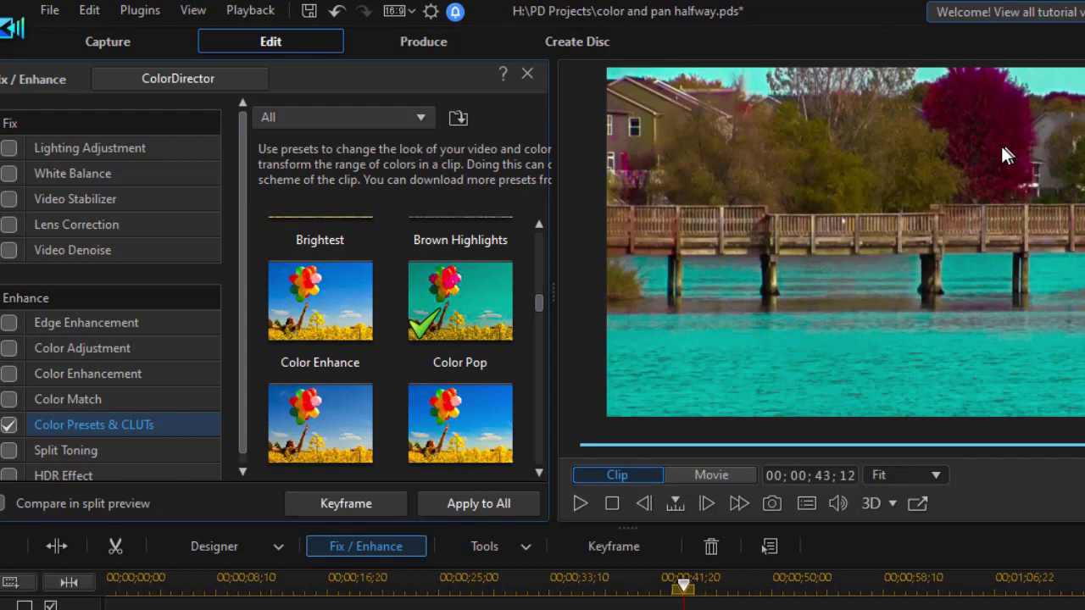
left_click(343, 320)
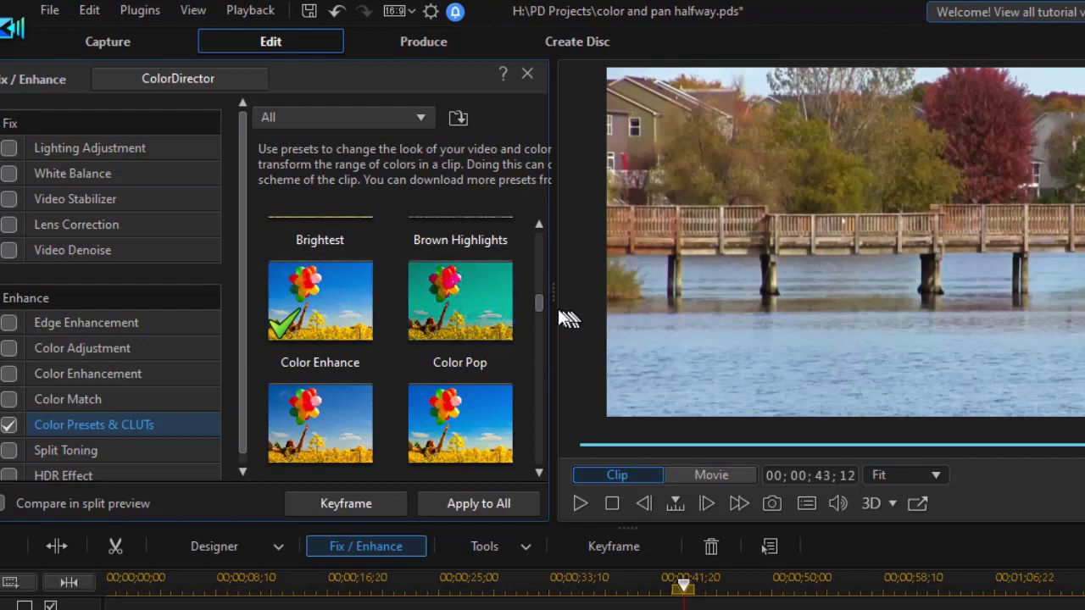
left_click_drag(532, 299, 540, 424)
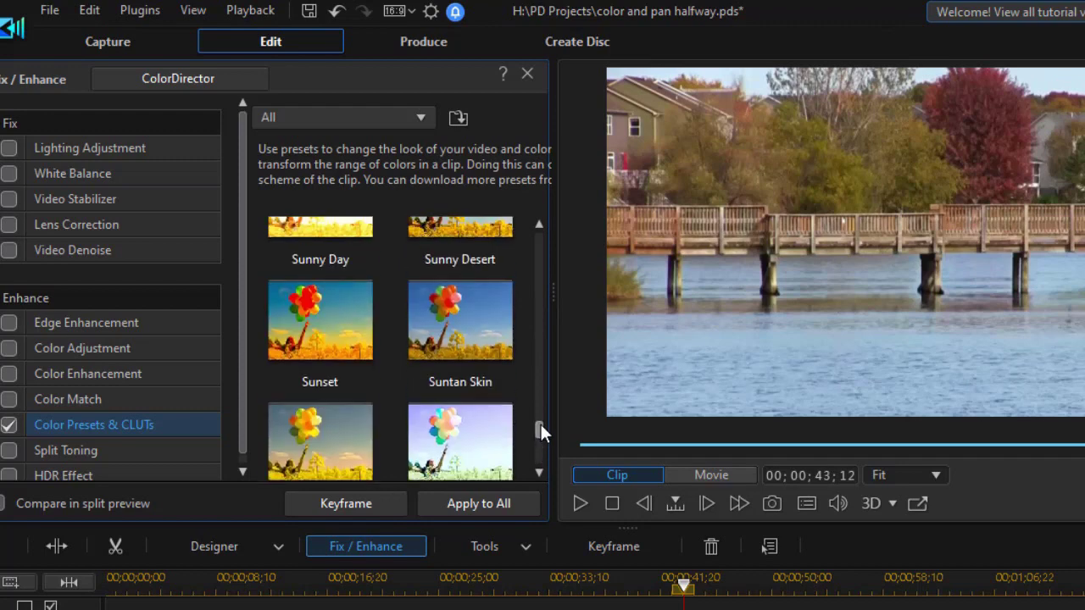
Apply the golden-orange Sunset preset and scrub the preview to check early and later frames
left_click(335, 340)
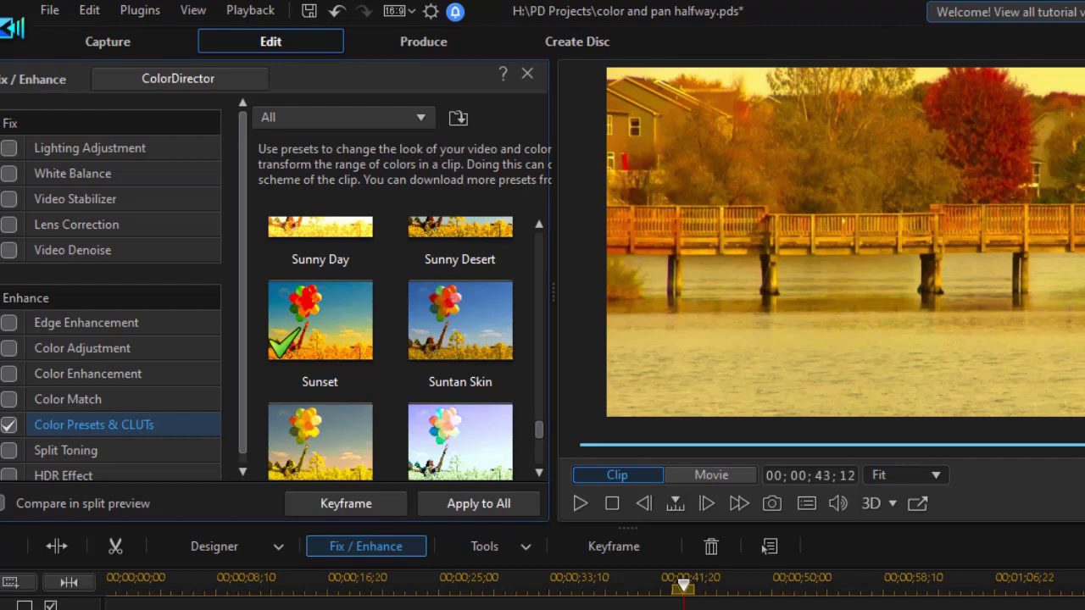
left_click_drag(1041, 451, 660, 470)
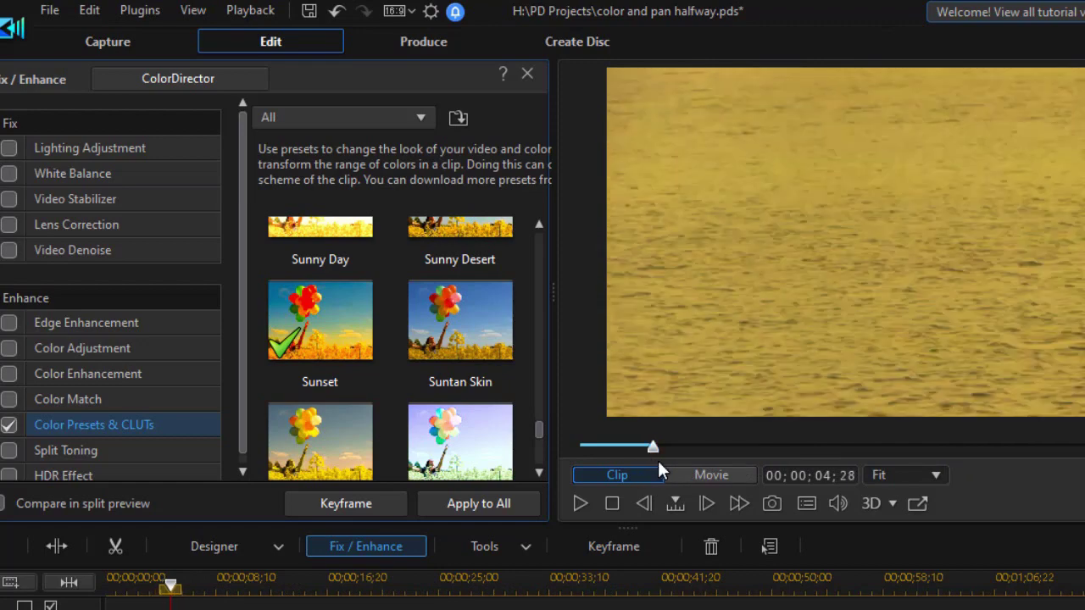
left_click_drag(653, 448, 1080, 454)
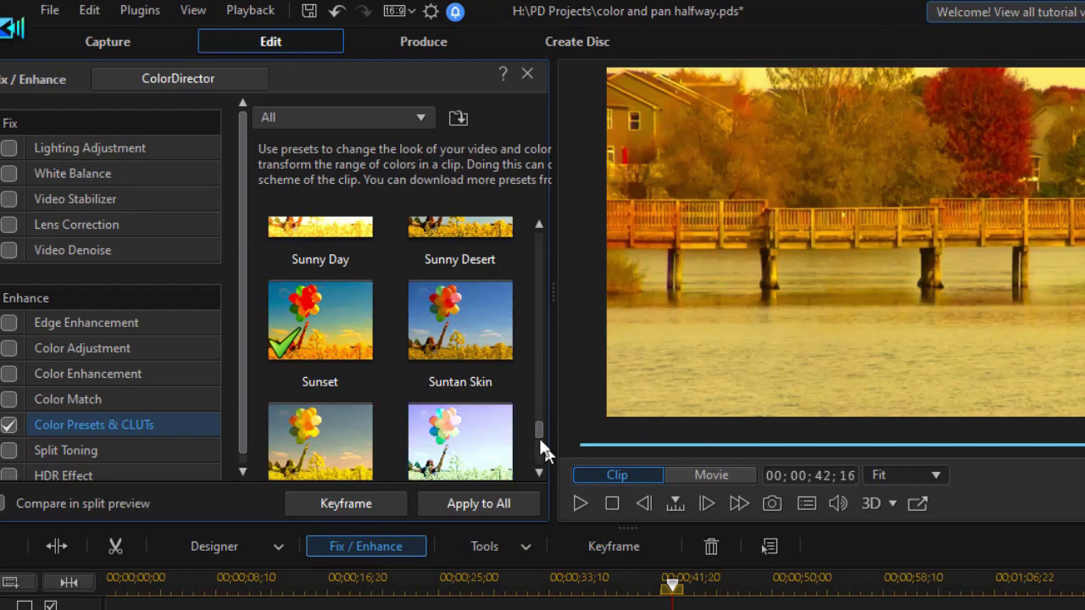
left_click_drag(538, 426, 564, 303)
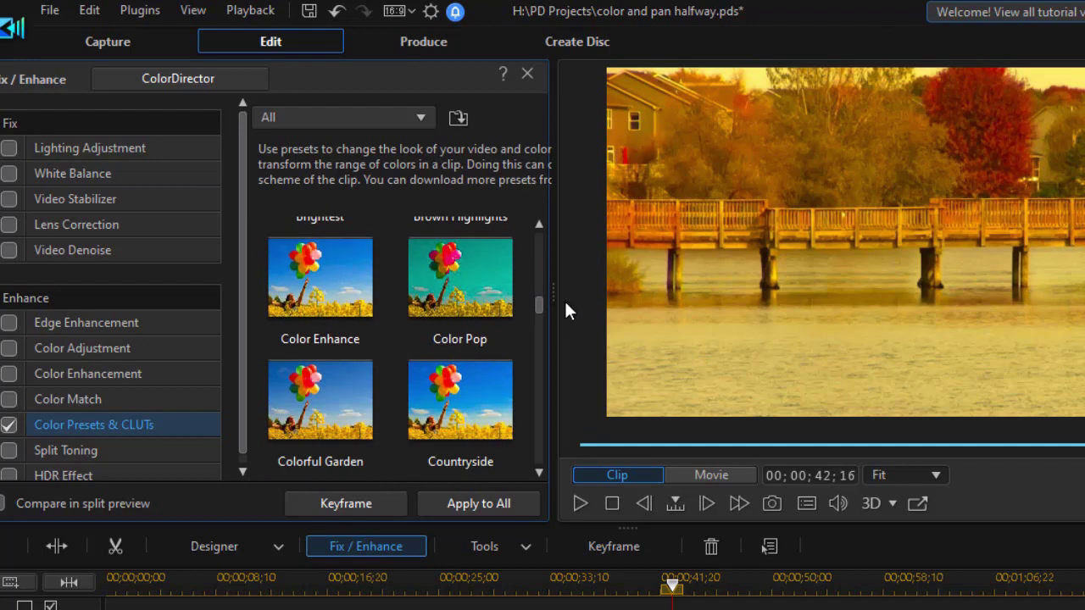
left_click_drag(566, 302, 571, 310)
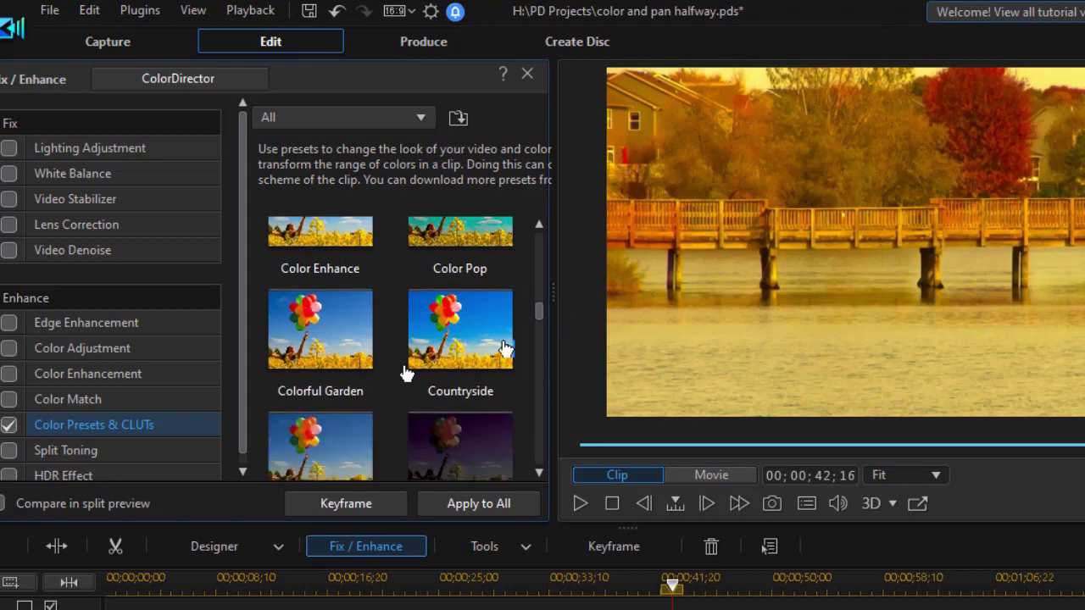
Try the Colorful Garden preset, then settle on Countryside for natural-looking colours
left_click(339, 352)
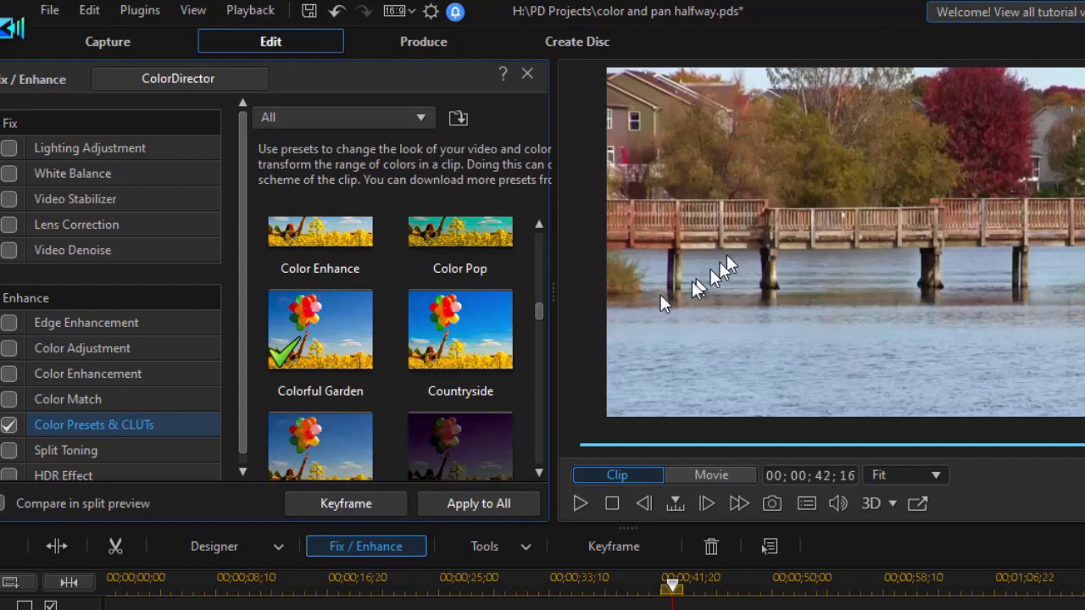
left_click(475, 332)
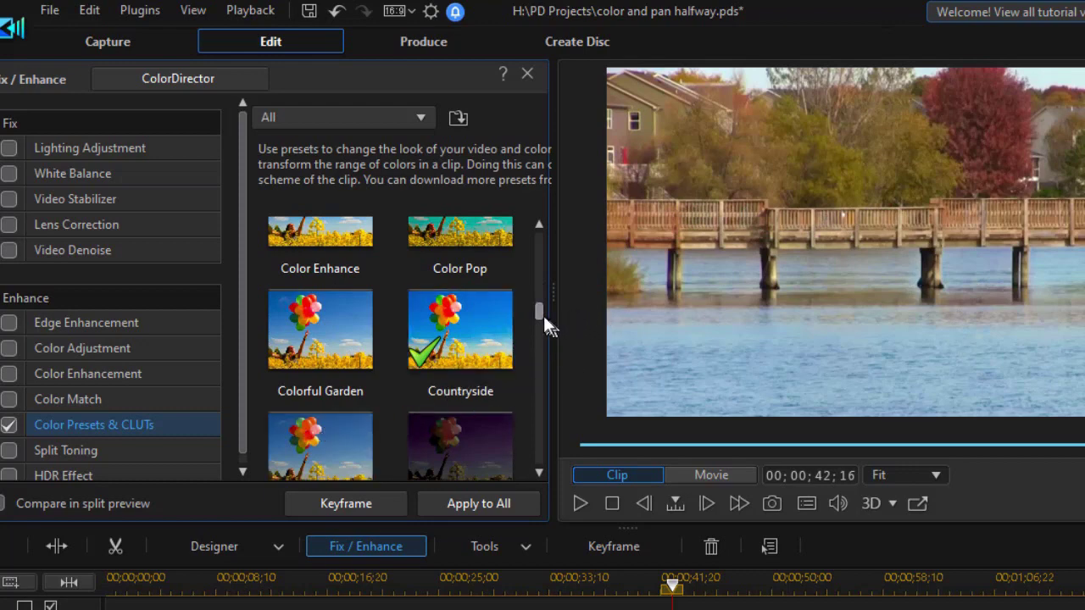
left_click_drag(540, 310, 538, 339)
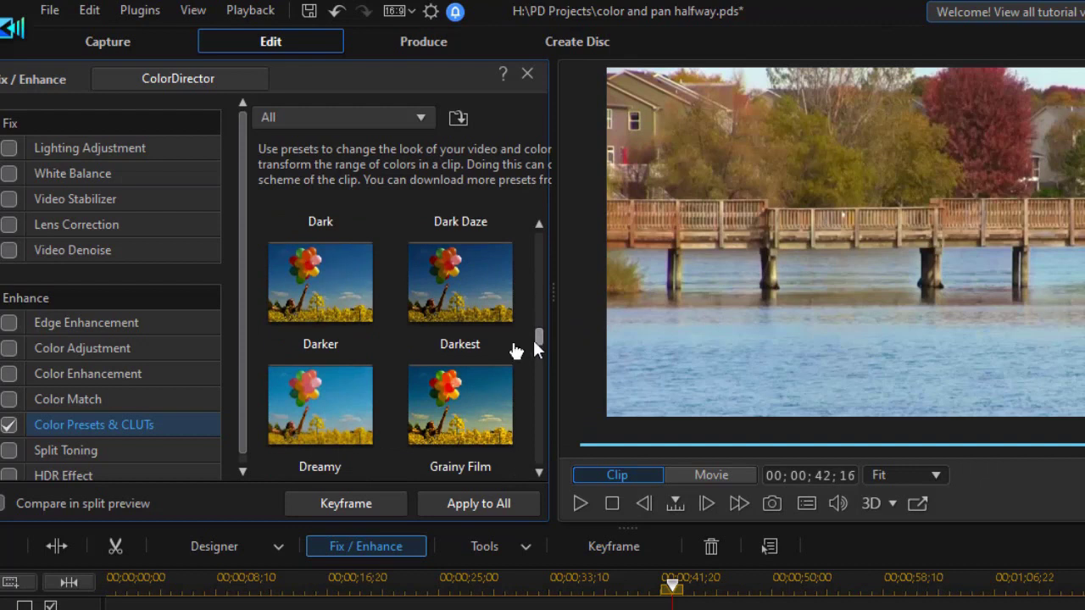
Turn off Color Presets & CLUTs, enable Color Adjustment, and widen its slider area
left_click(10, 425)
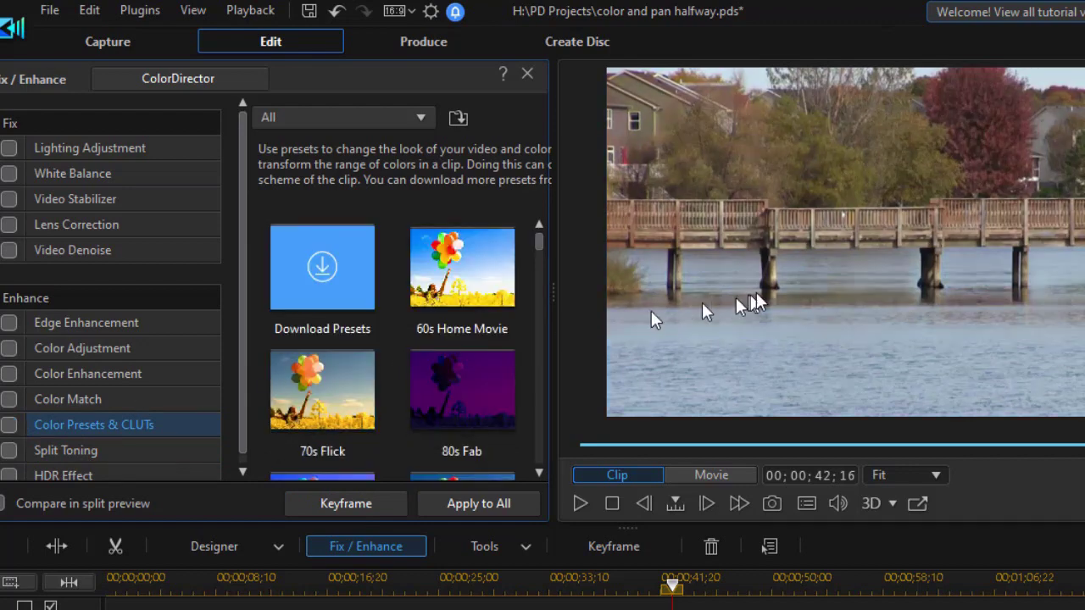
left_click(93, 375)
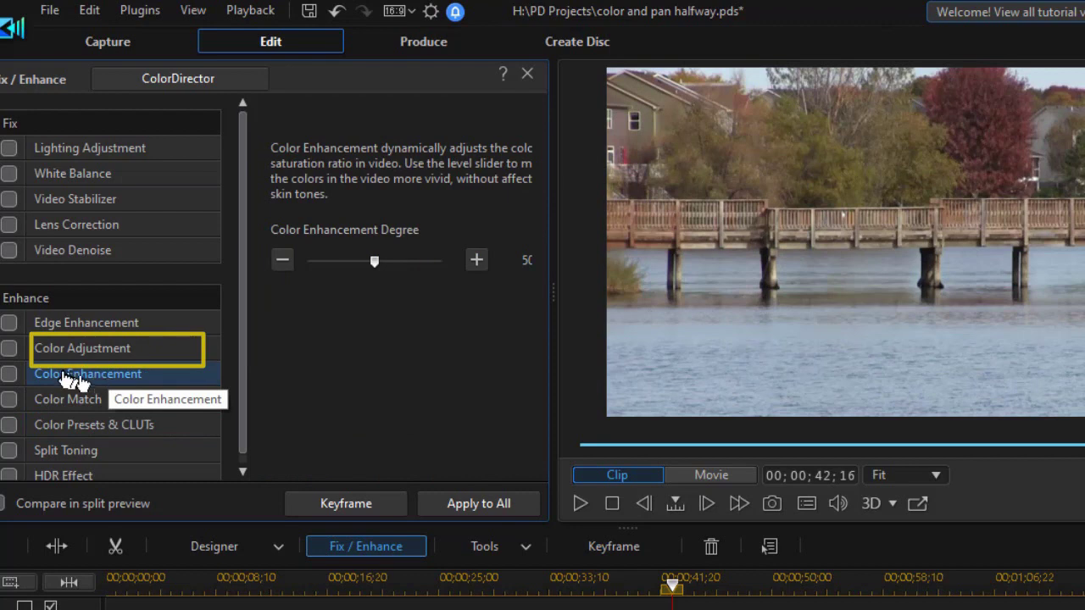
left_click(10, 354)
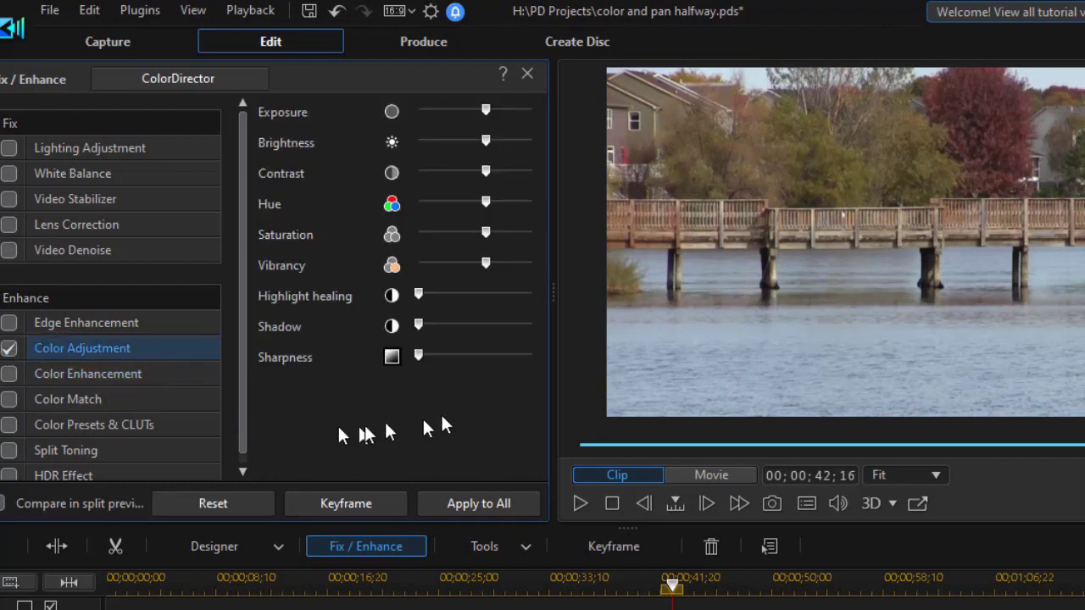
left_click_drag(551, 291, 627, 298)
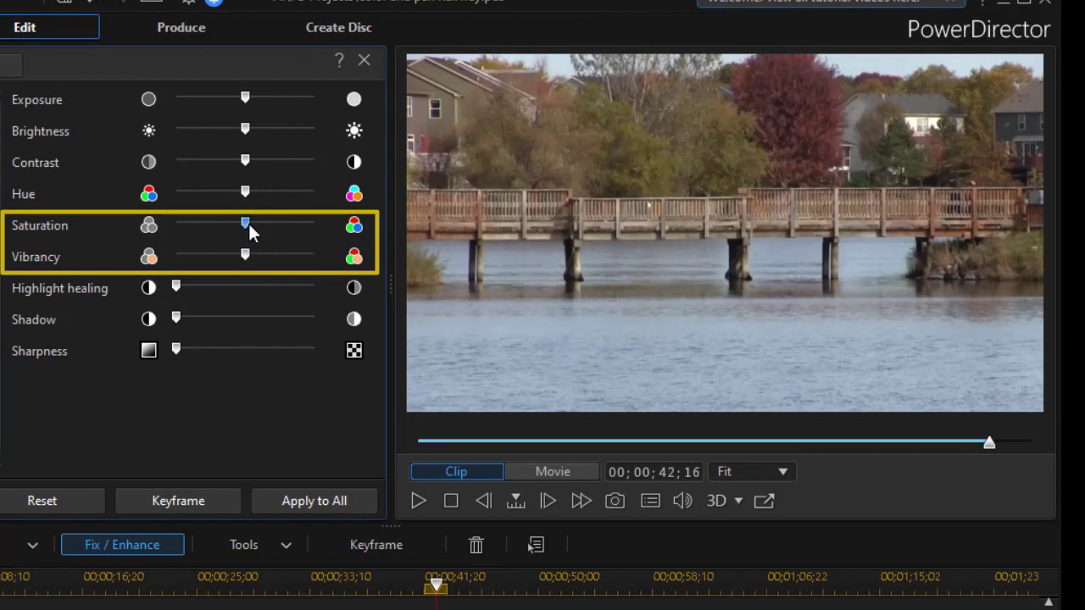
Raise Saturation and Vibrancy, fine-tune Saturation, and scrub back to review the richer colours
left_click_drag(251, 226, 280, 227)
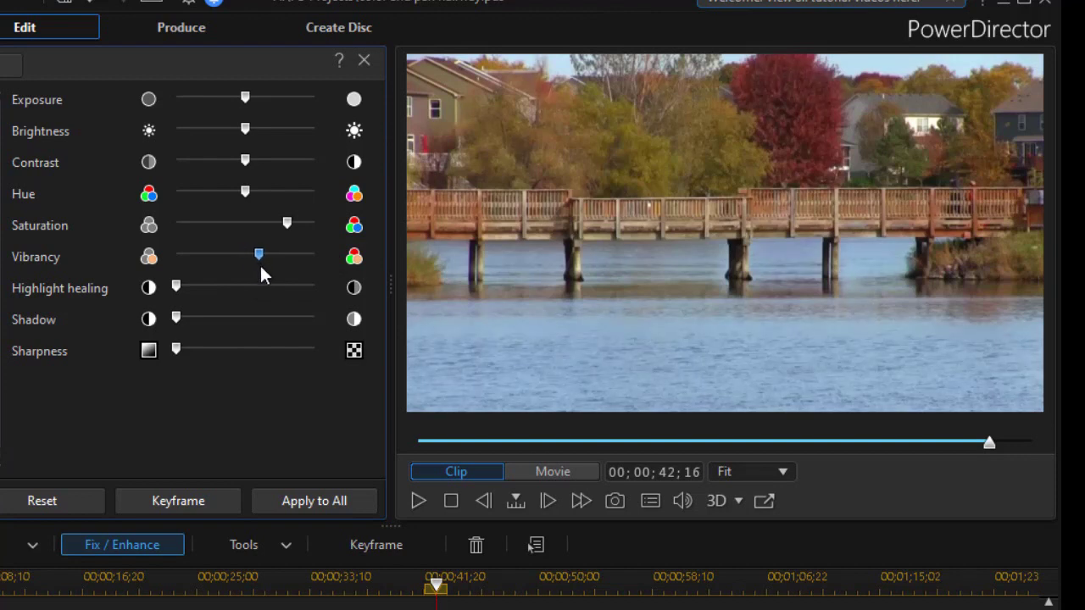
left_click_drag(285, 268, 286, 268)
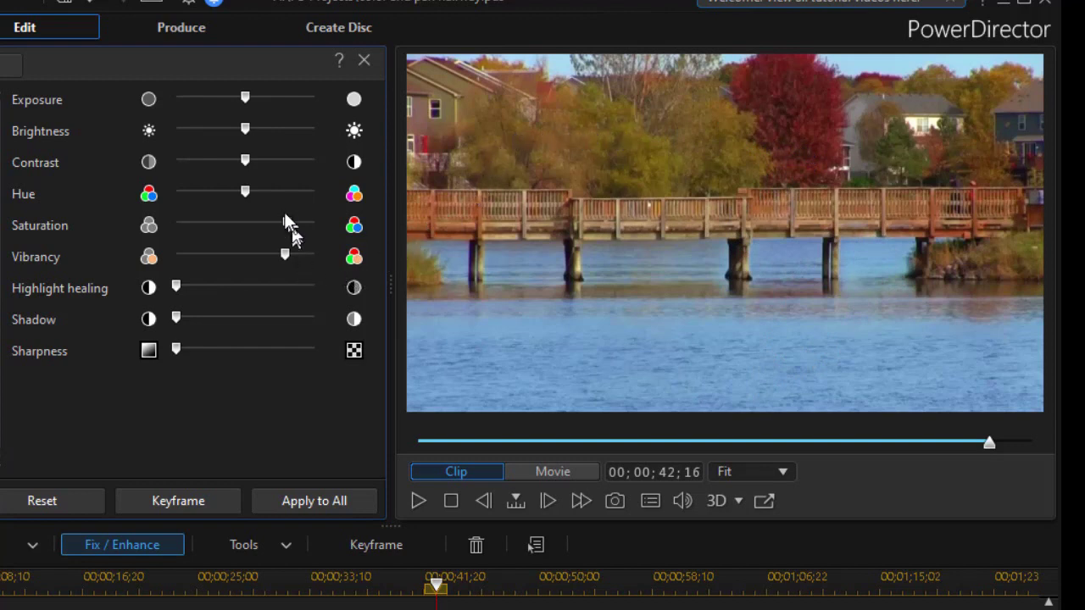
left_click_drag(285, 219, 313, 223)
left_click_drag(313, 224, 291, 227)
left_click_drag(991, 449, 992, 491)
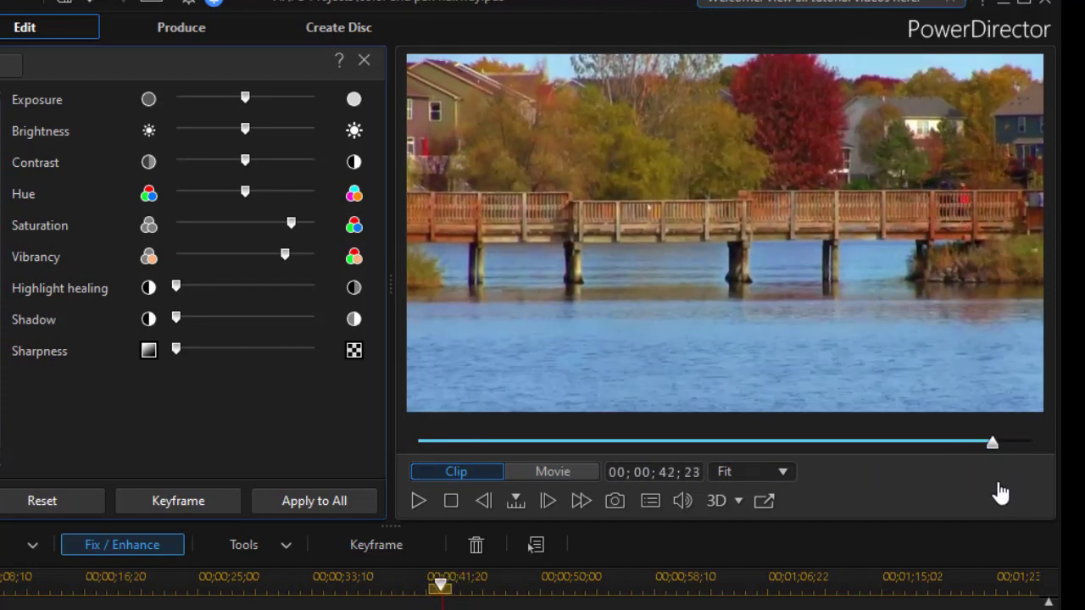